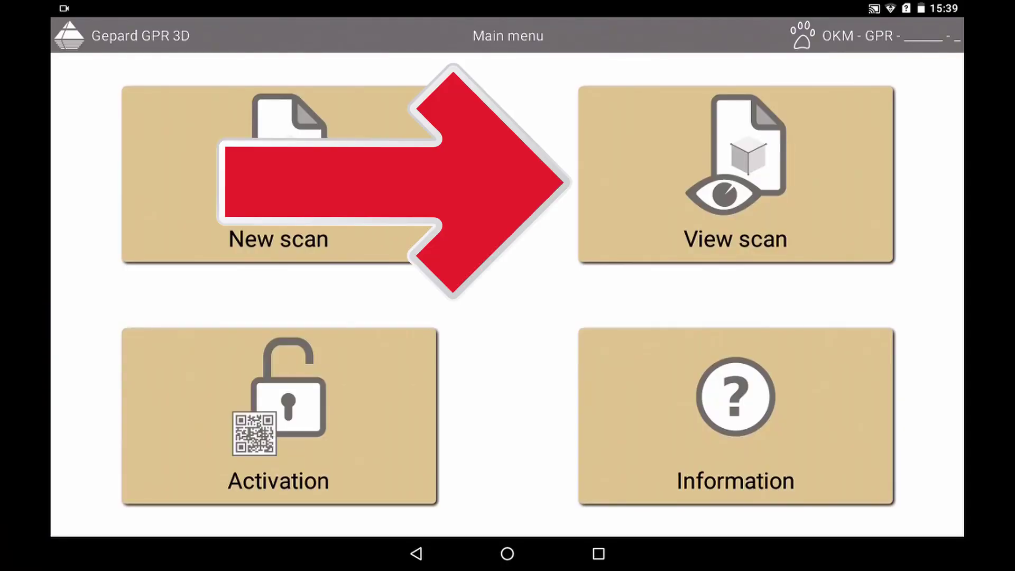
Open the saved scan 'testyt' from the scan list in 3D View
click(736, 175)
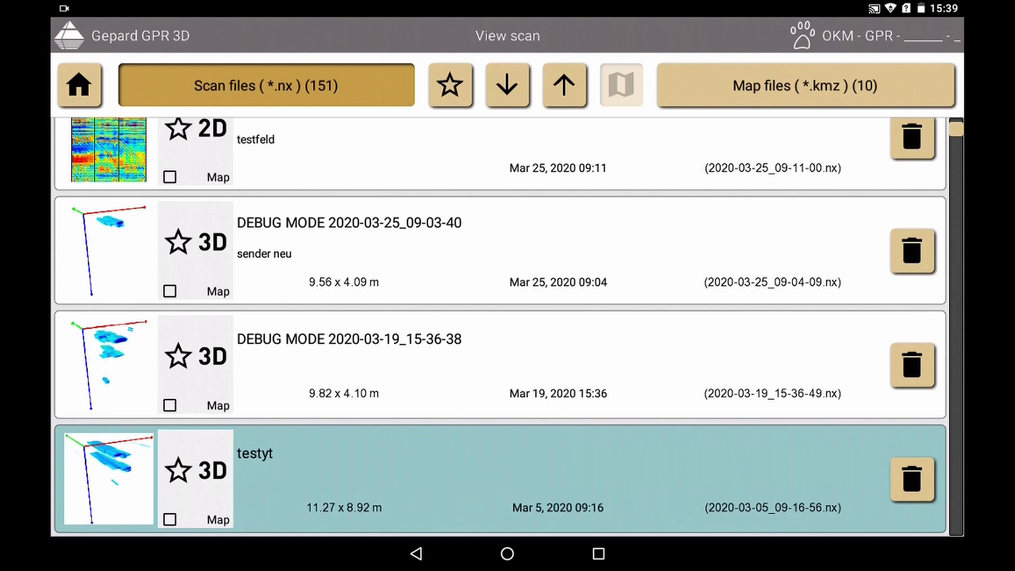
scroll(635, 333, down, 3)
click(483, 298)
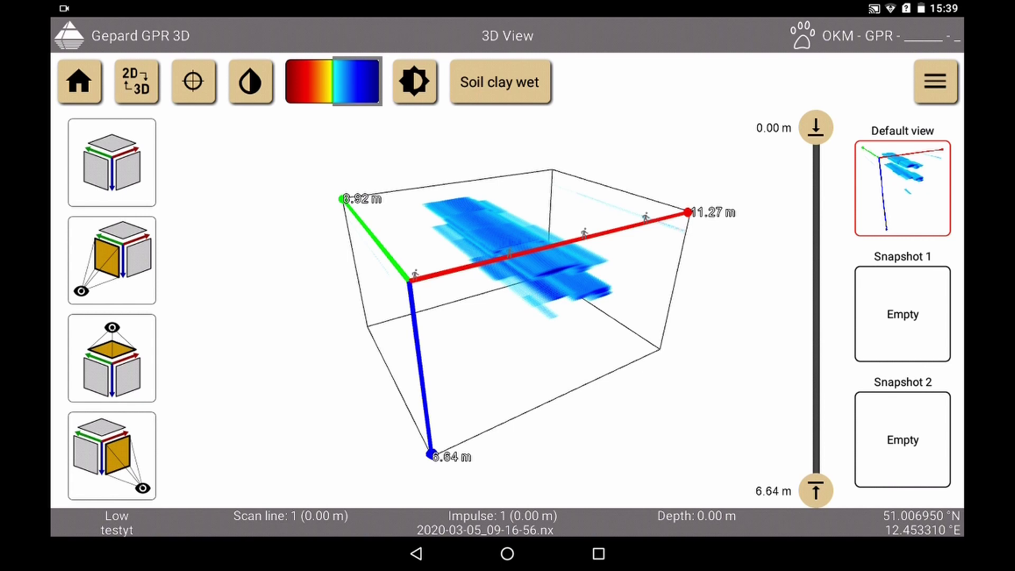
click(511, 81)
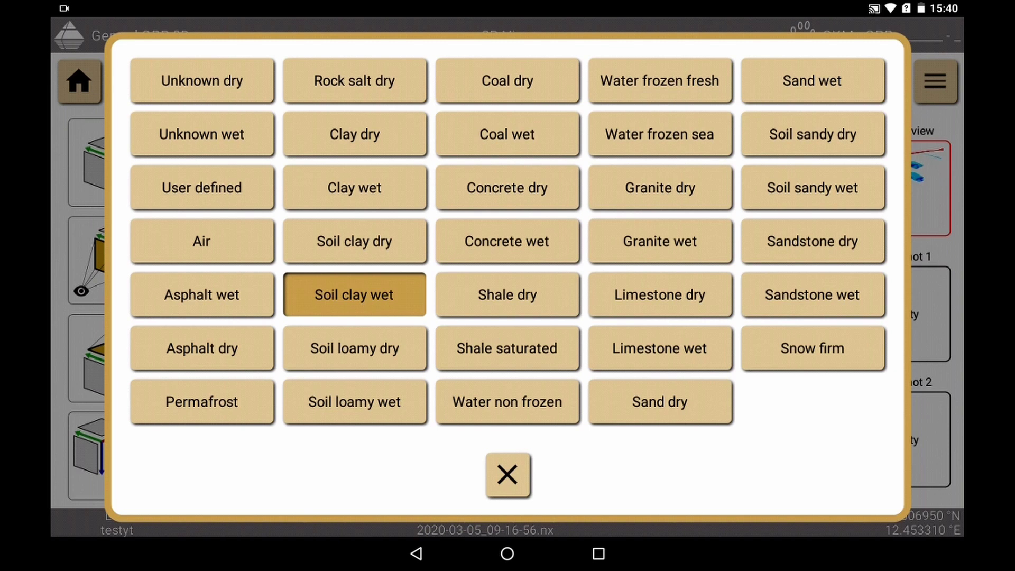
click(508, 474)
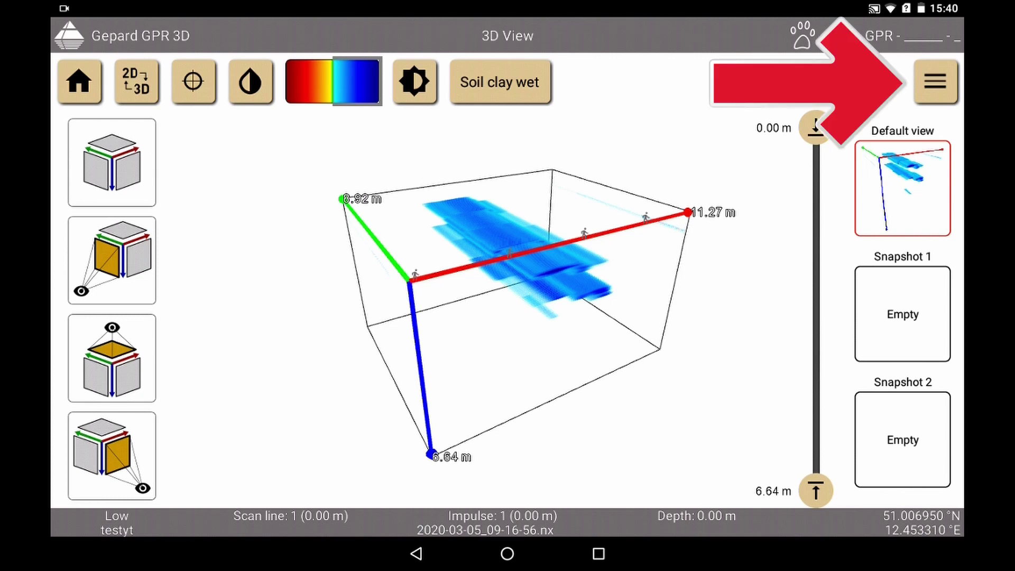
click(935, 81)
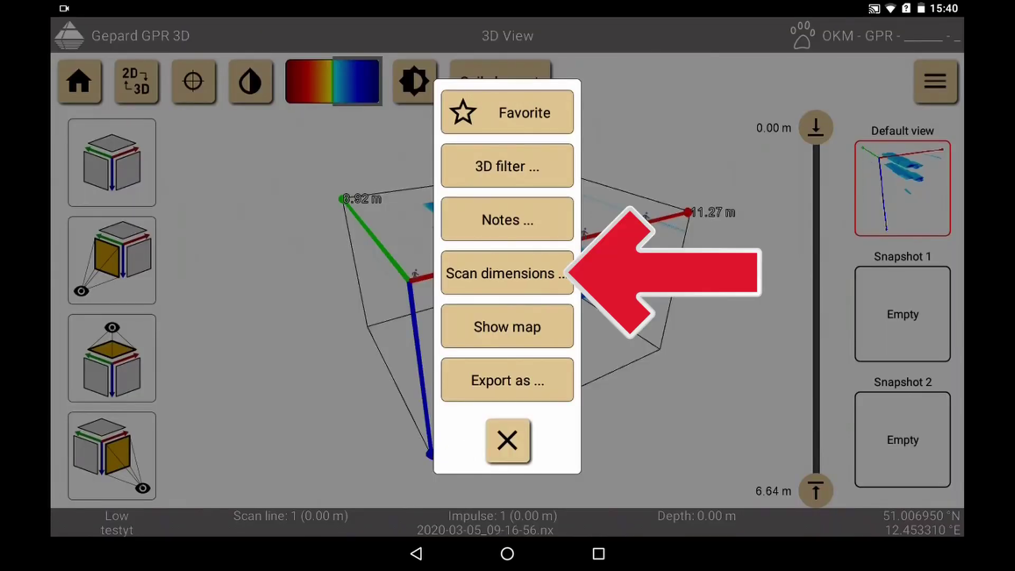
click(507, 272)
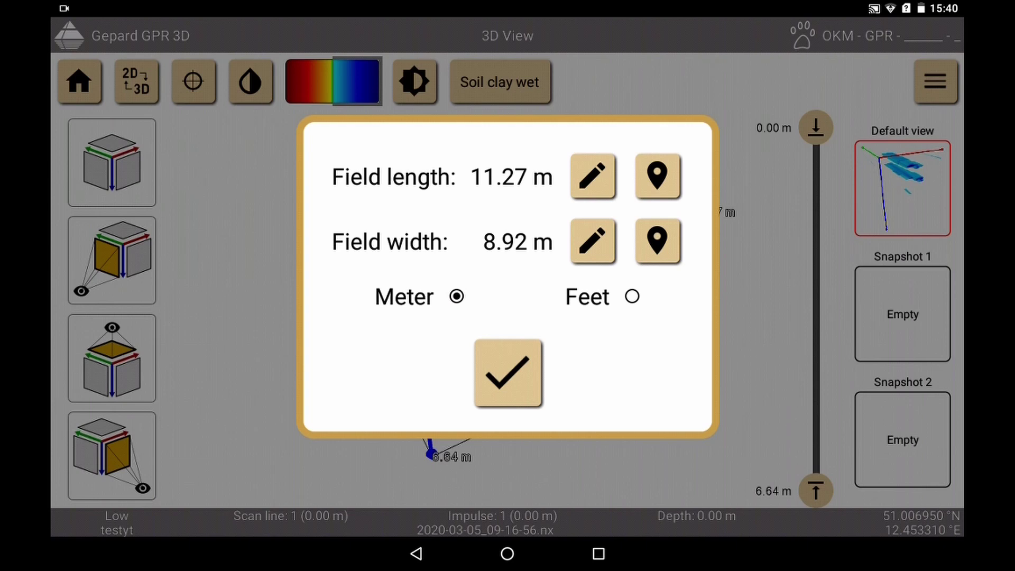
click(508, 373)
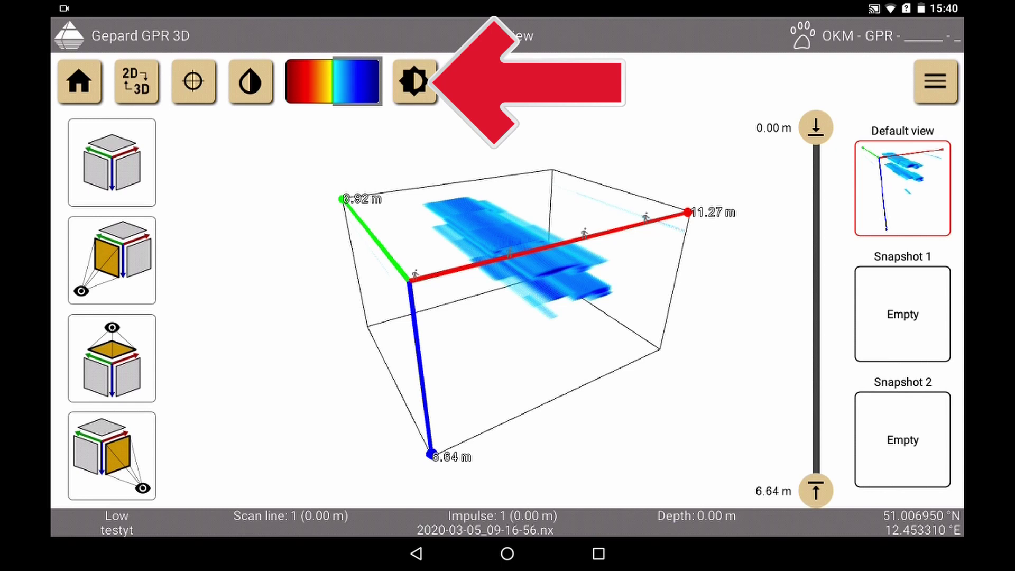
Lower the scan display brightness, then rotate the volume to face the front
click(414, 82)
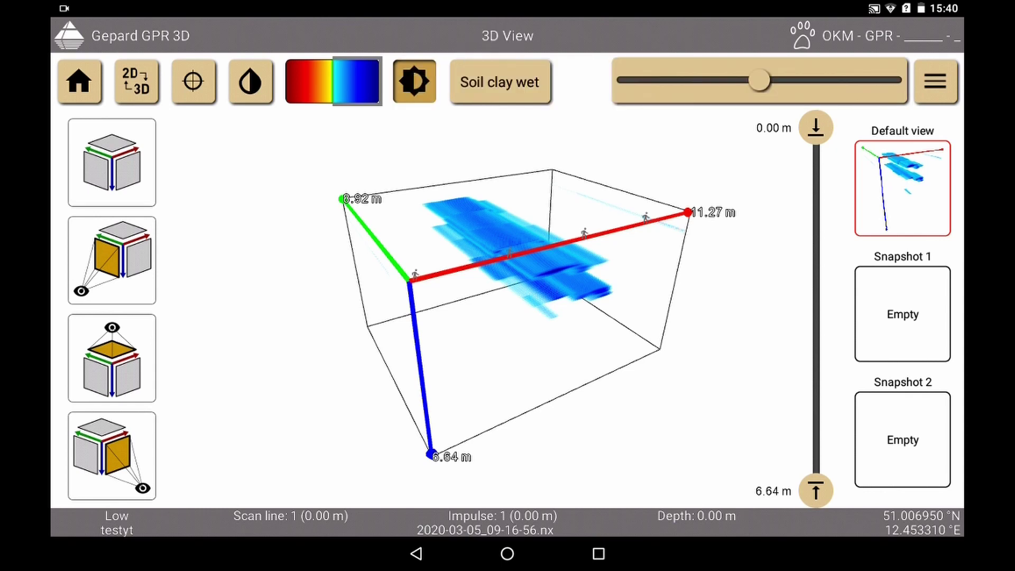
mouse_move(759, 80)
mouse_down()
mouse_move(699, 88)
mouse_move(758, 88)
mouse_up()
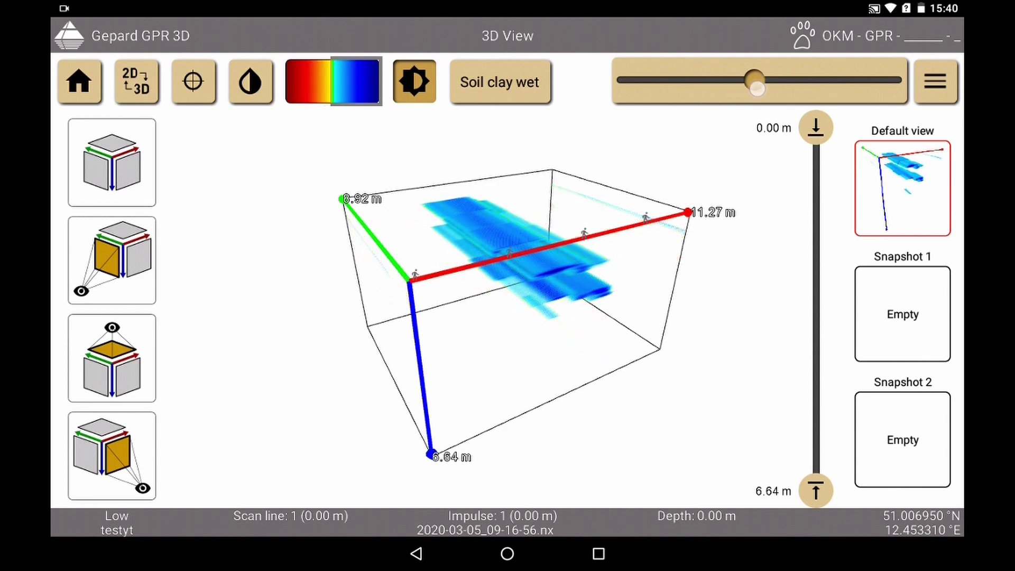
click(584, 354)
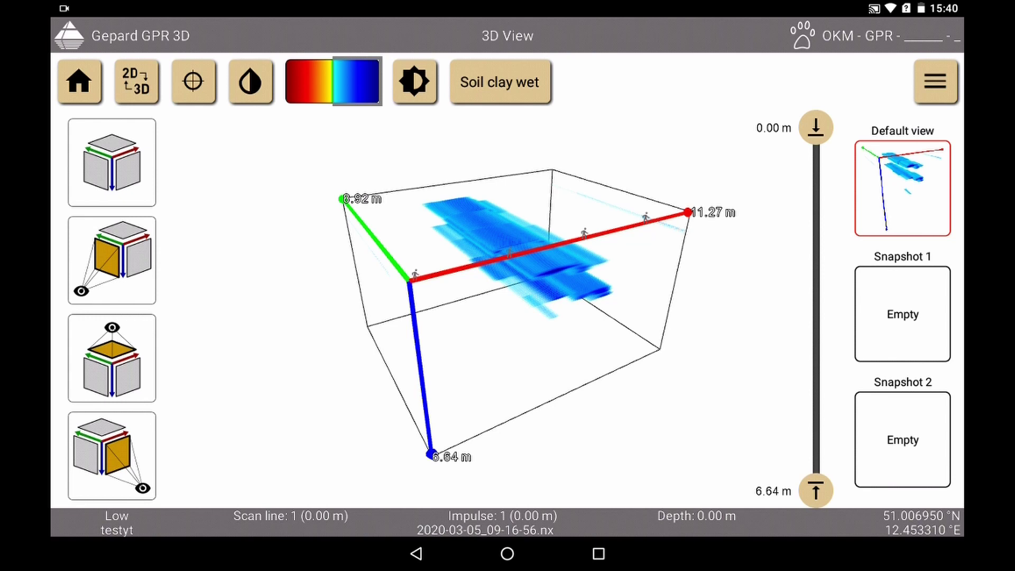
mouse_move(581, 289)
mouse_down()
mouse_move(561, 251)
mouse_move(546, 301)
mouse_move(544, 288)
mouse_move(686, 297)
mouse_move(716, 304)
mouse_move(732, 340)
mouse_move(722, 288)
mouse_move(730, 246)
mouse_move(742, 267)
mouse_up()
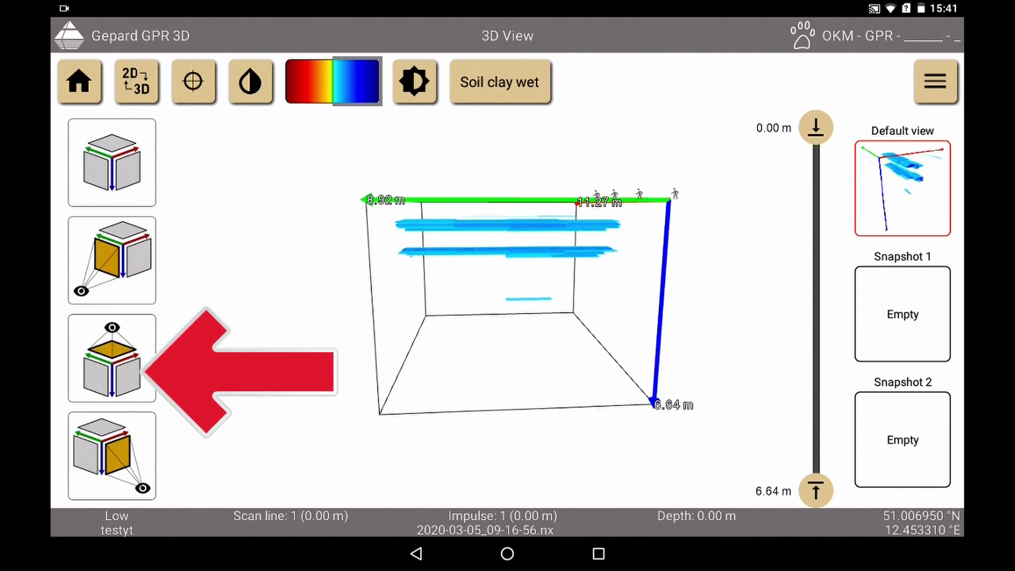
Cycle the volume through the default, front, top and side preset views
click(112, 162)
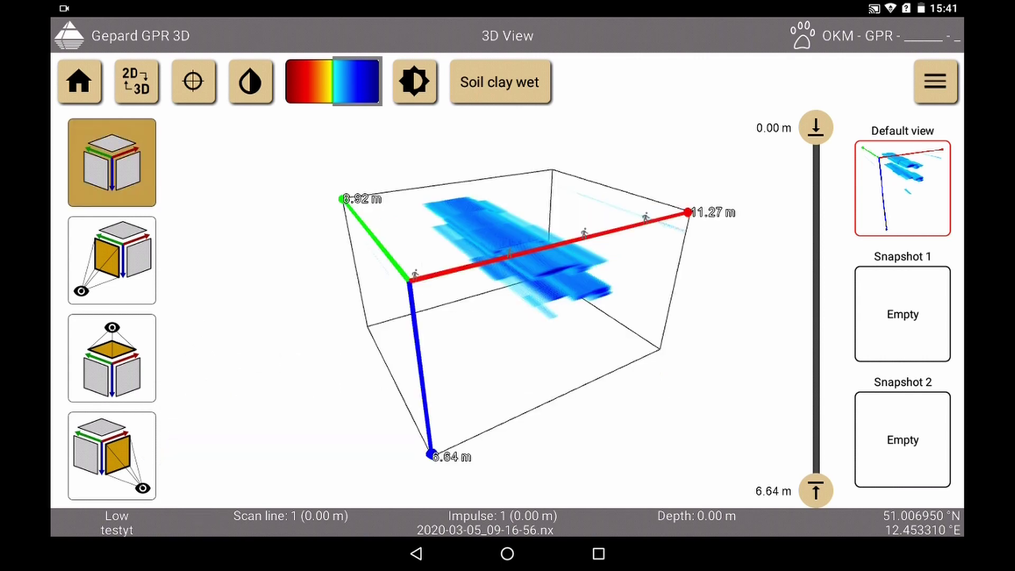
click(112, 260)
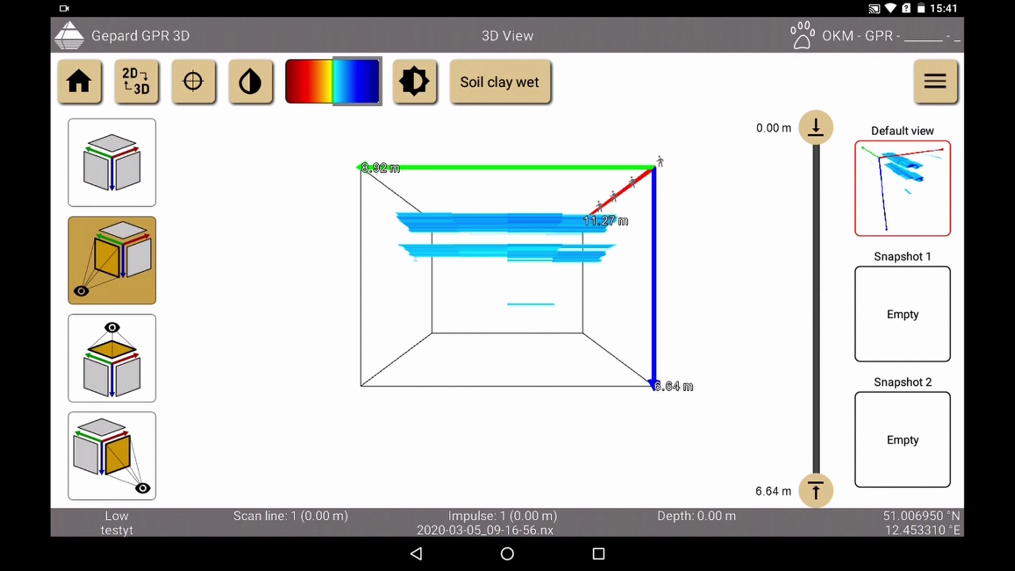
click(112, 358)
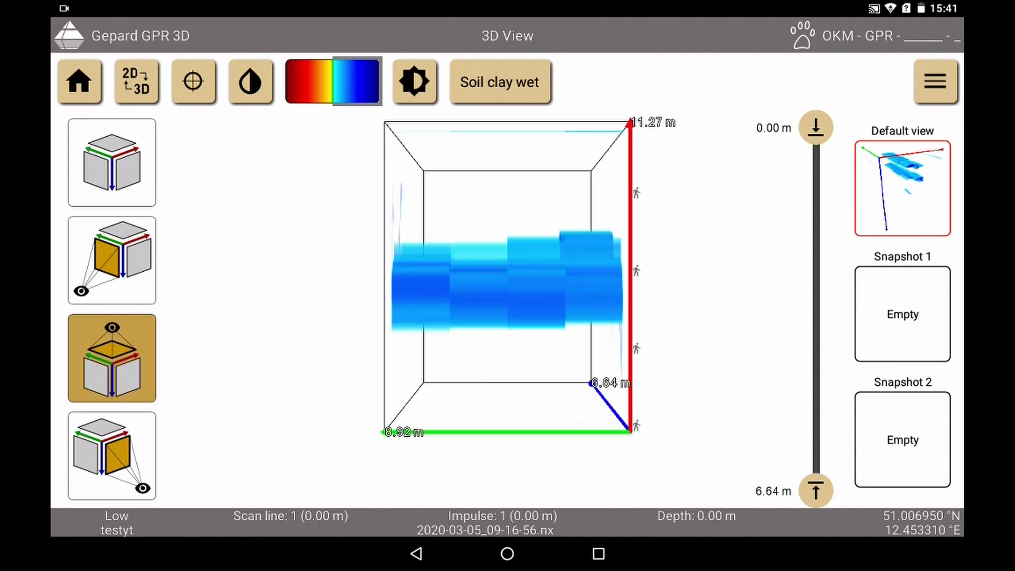
click(112, 456)
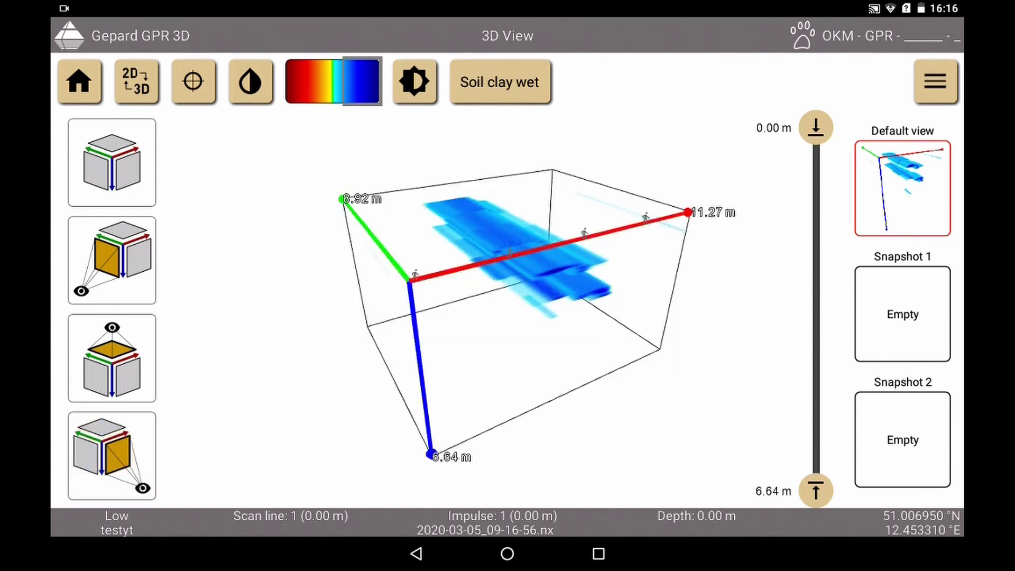
Turn on the crosshair axes and move the red slice plane onto the object at 5.60 m
click(193, 82)
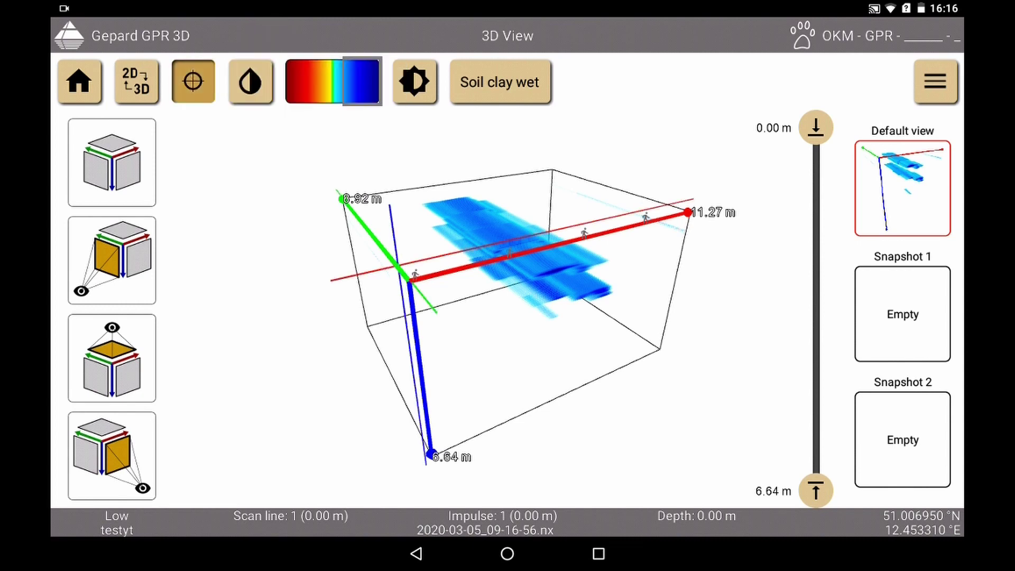
click(484, 261)
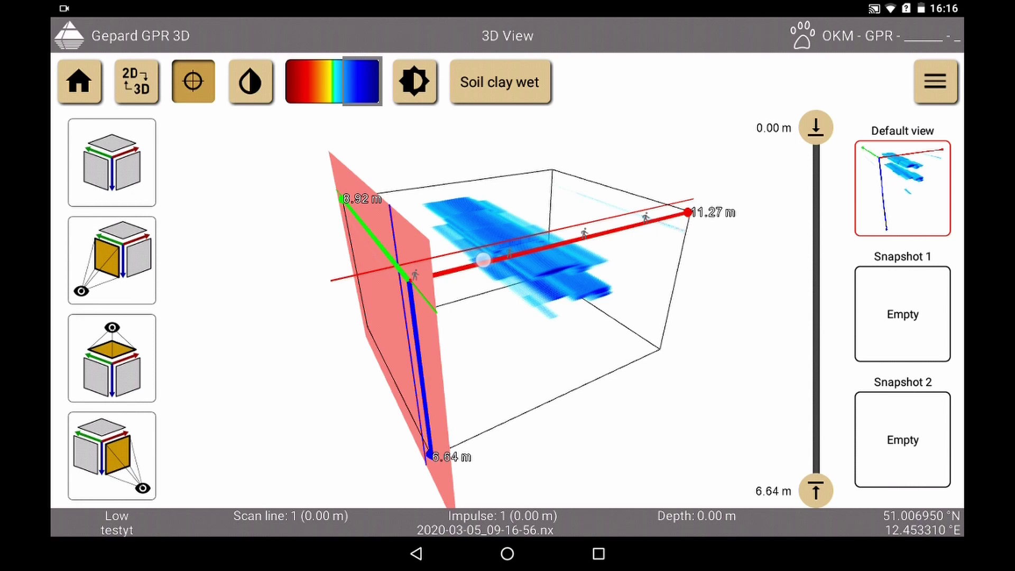
drag(483, 260, 756, 336)
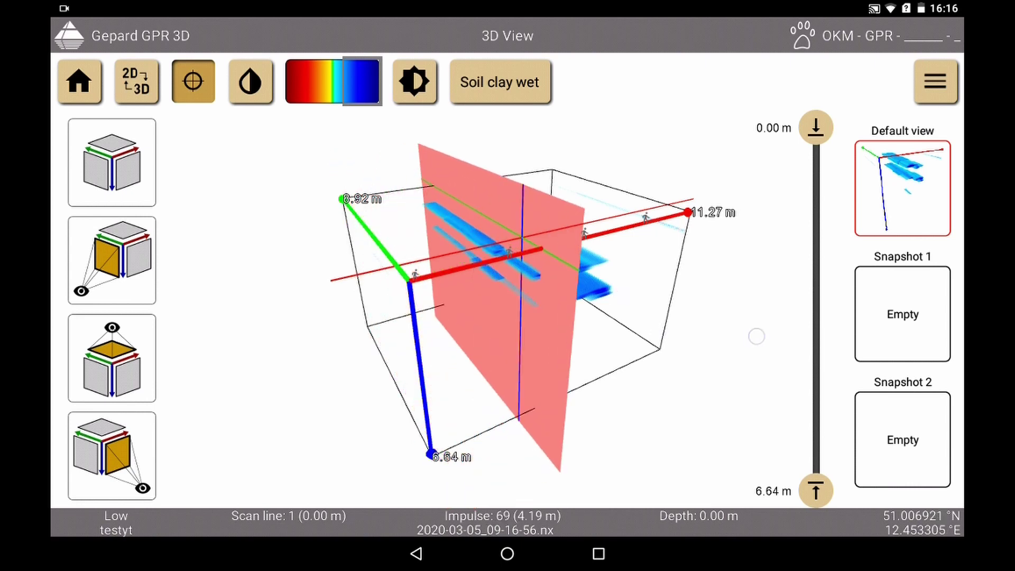
drag(757, 337, 858, 318)
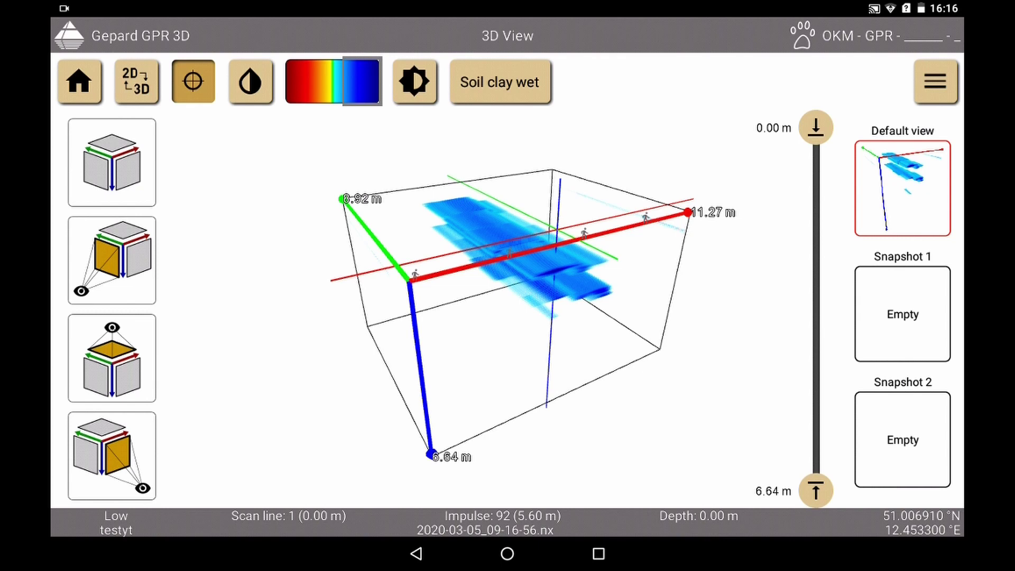
Align the green slice plane on the object and lower the depth plane to 2.25 m
click(117, 361)
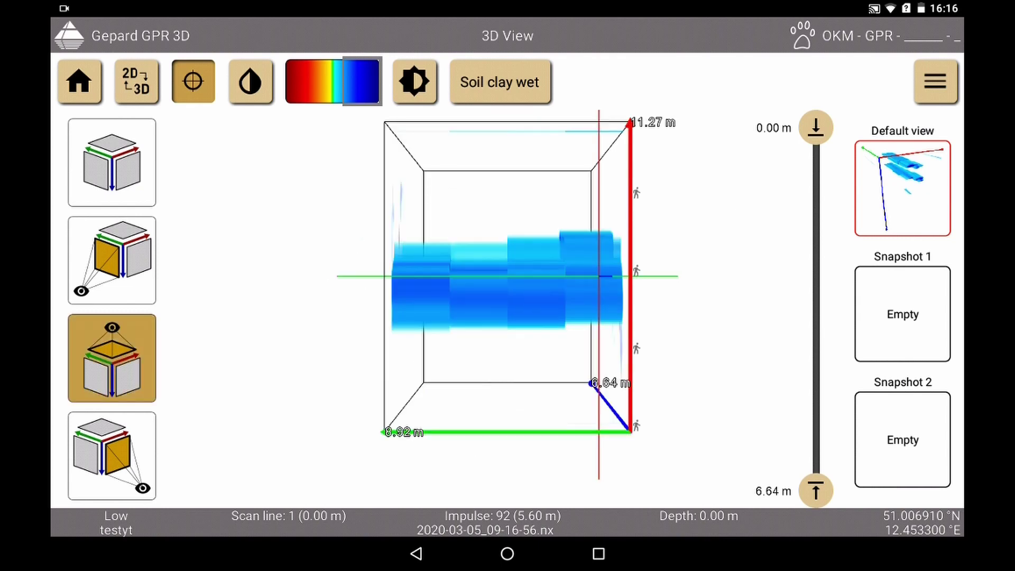
drag(539, 435, 338, 413)
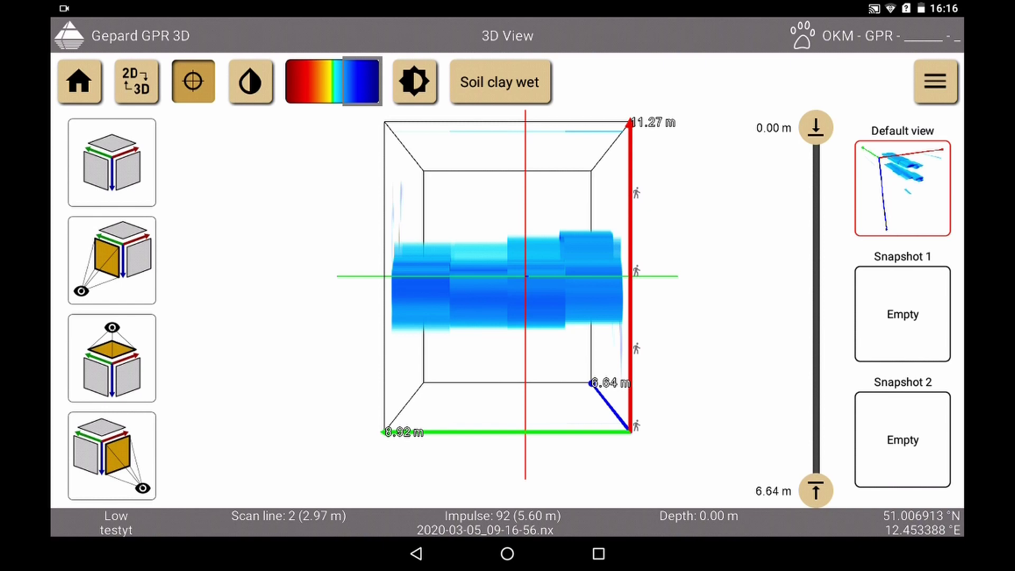
click(112, 260)
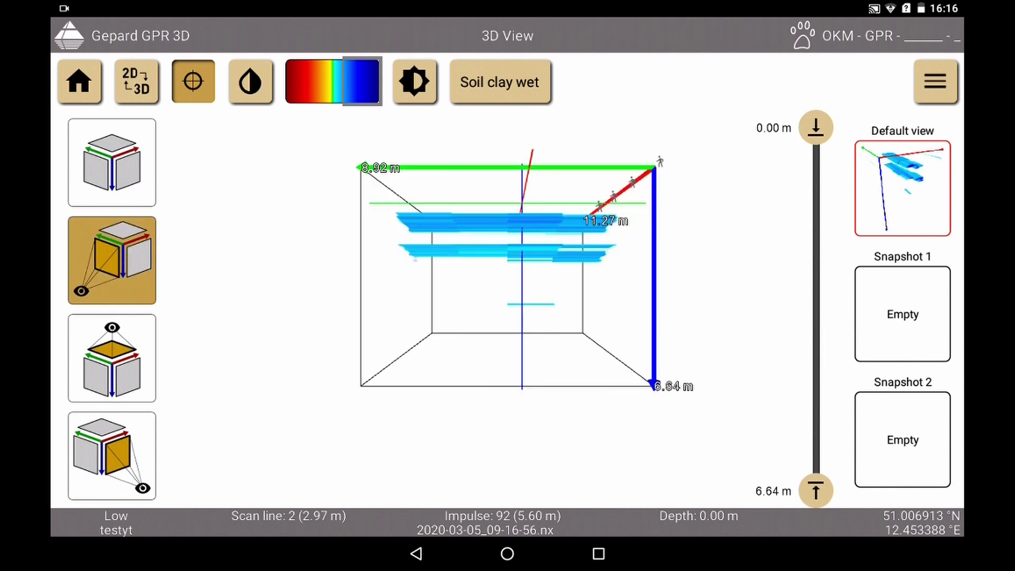
click(663, 293)
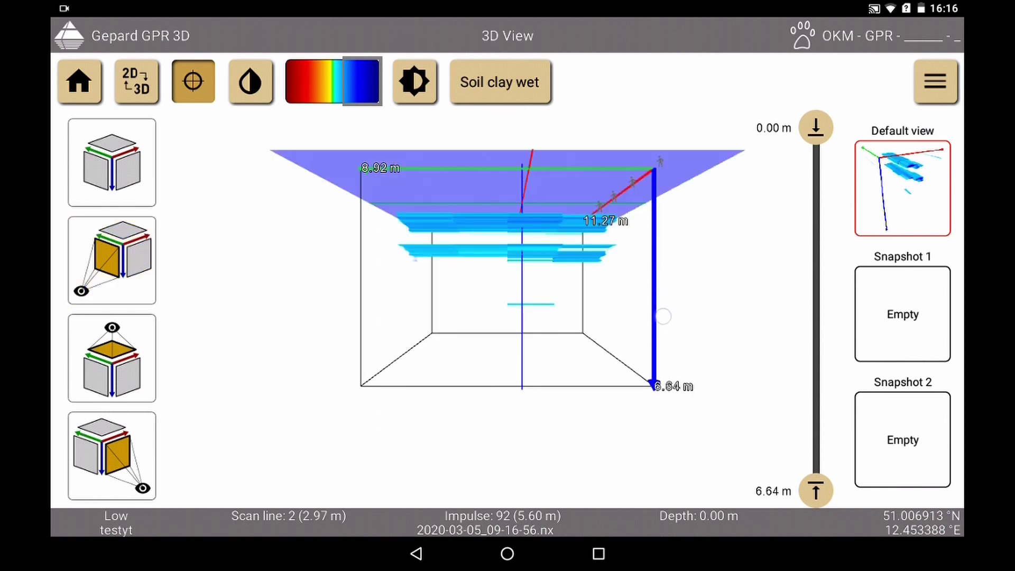
drag(664, 293, 669, 414)
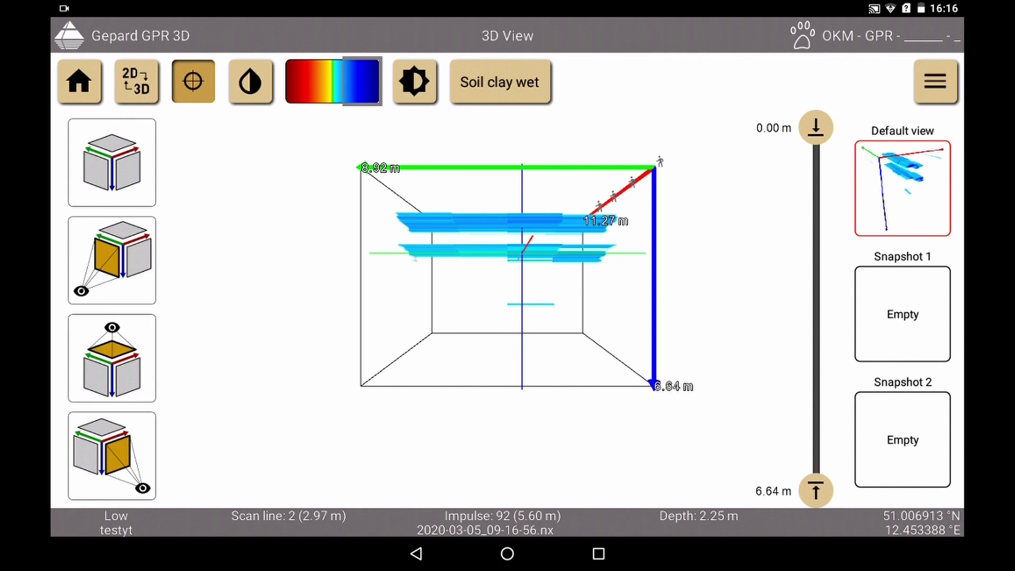
Reset to the default view, then rotate the volume toward a front view of the object
click(111, 163)
drag(670, 450, 623, 420)
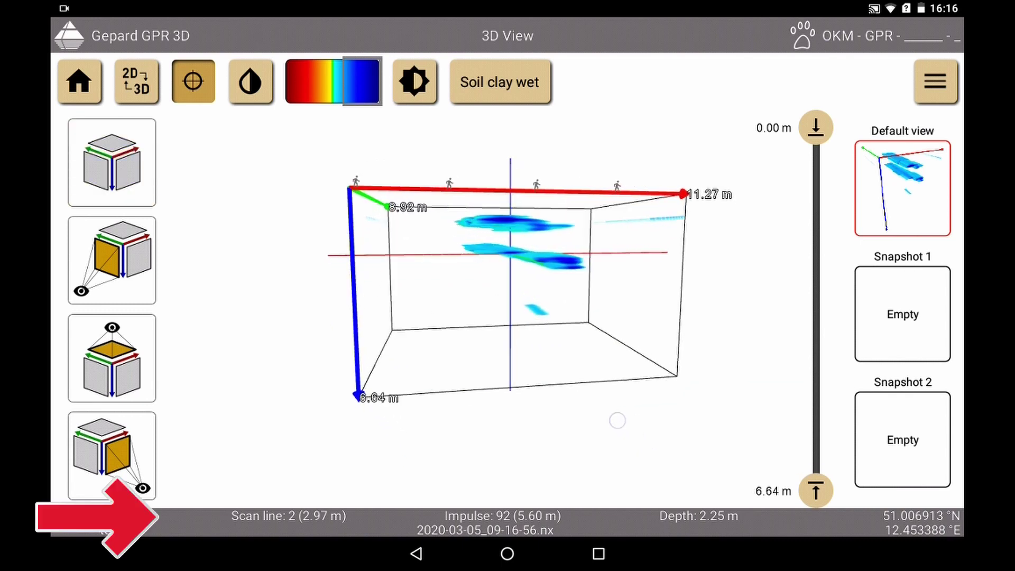
mouse_move(624, 421)
mouse_down()
mouse_move(589, 420)
mouse_move(690, 422)
mouse_move(540, 419)
mouse_move(616, 428)
mouse_up()
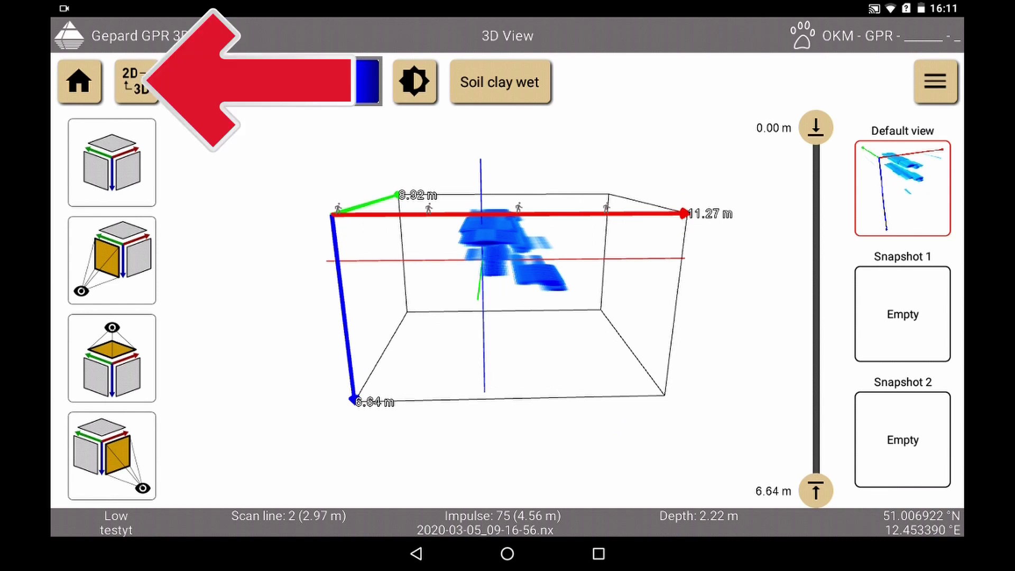
In 2D View, place the crosshair on the scan line 3 object and change radargram rendering
click(137, 82)
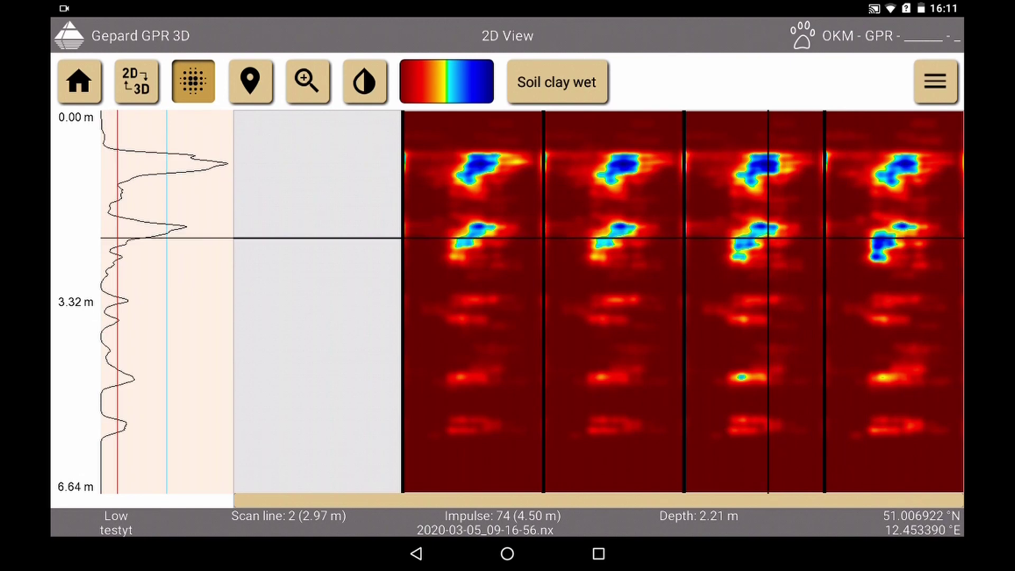
click(778, 241)
mouse_move(777, 242)
mouse_down()
mouse_move(826, 236)
mouse_move(618, 235)
mouse_up()
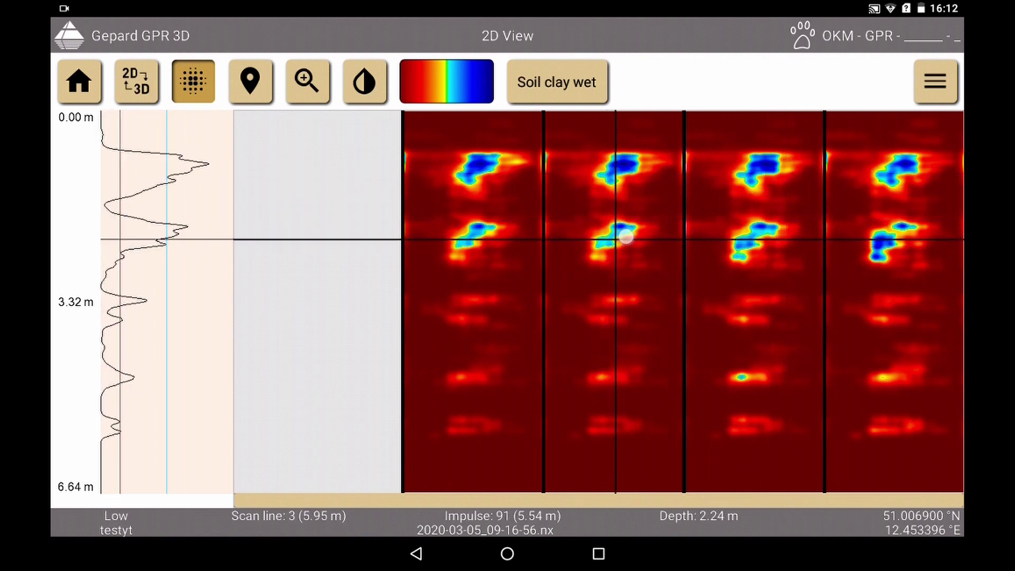
click(193, 80)
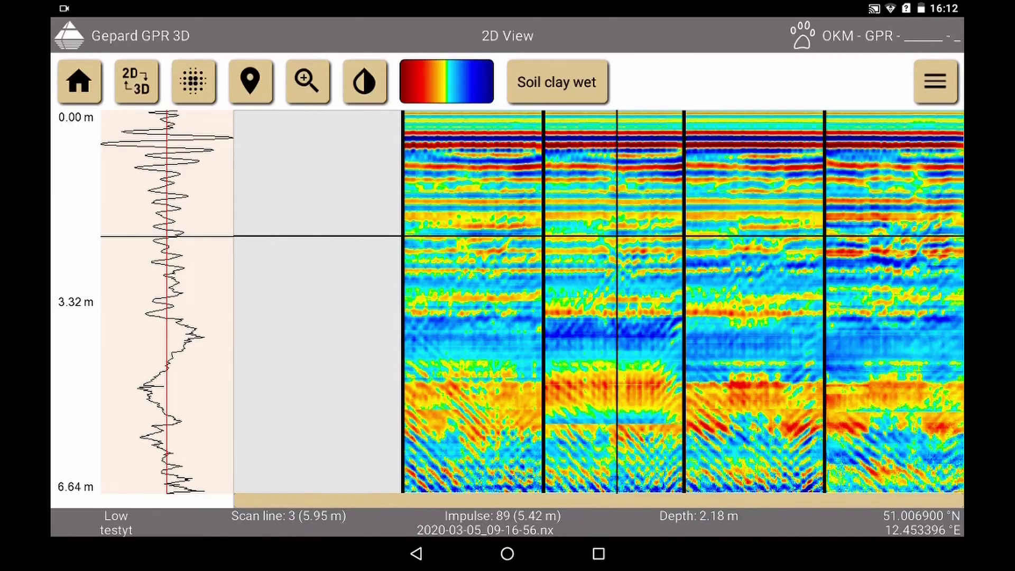
Toggle 2D/3D to show the testyt scan volume in 3D View again
click(137, 80)
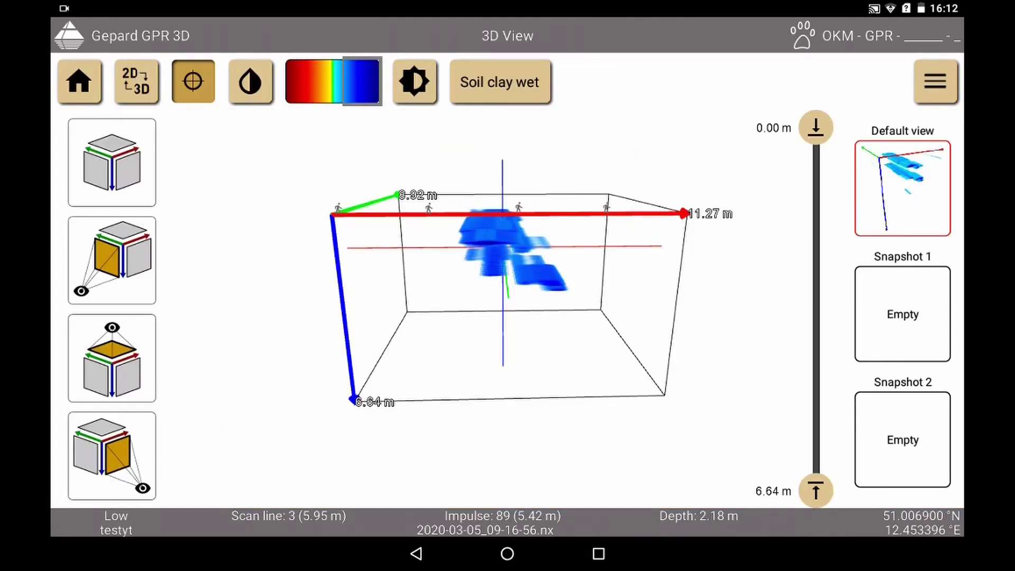